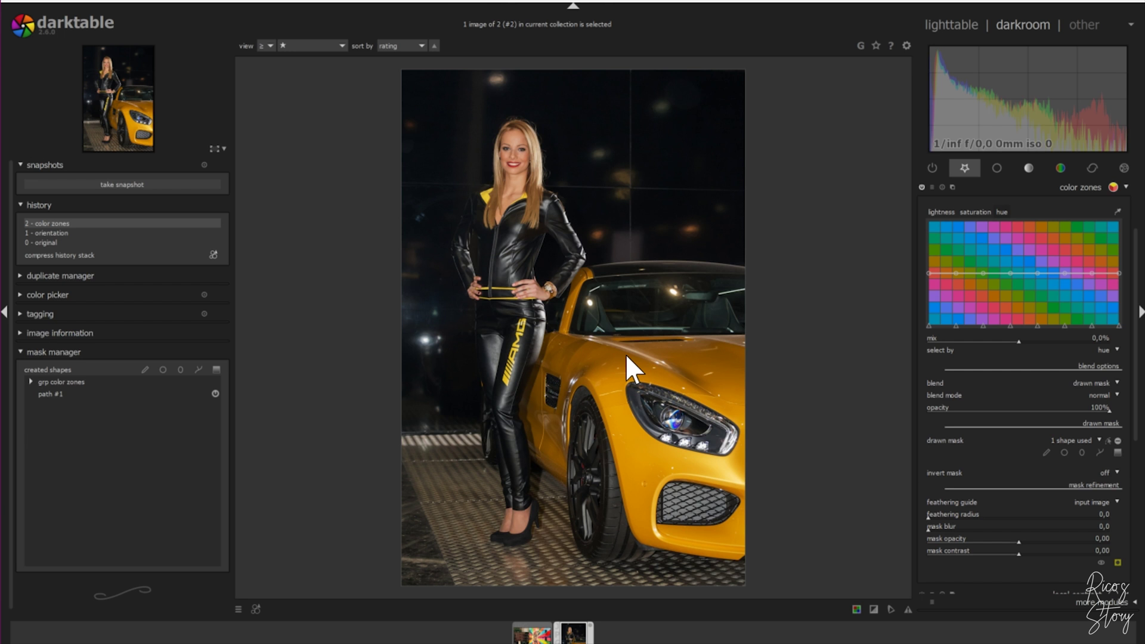
Return from the mural to the yellow sports car photo and show the drawn mask's path.
click(531, 632)
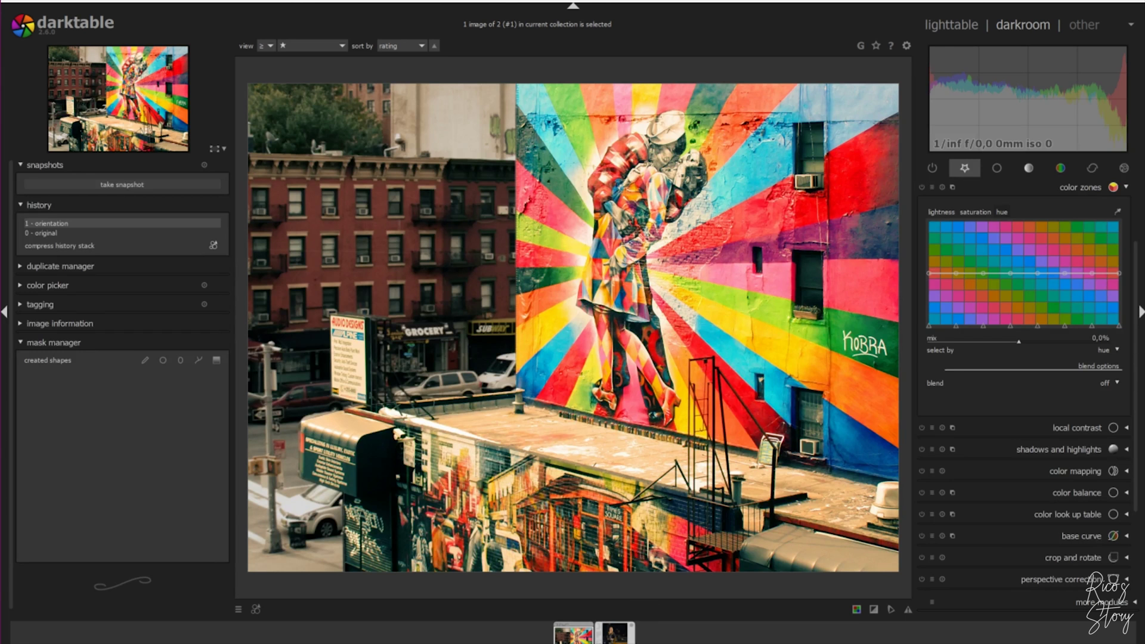
click(606, 630)
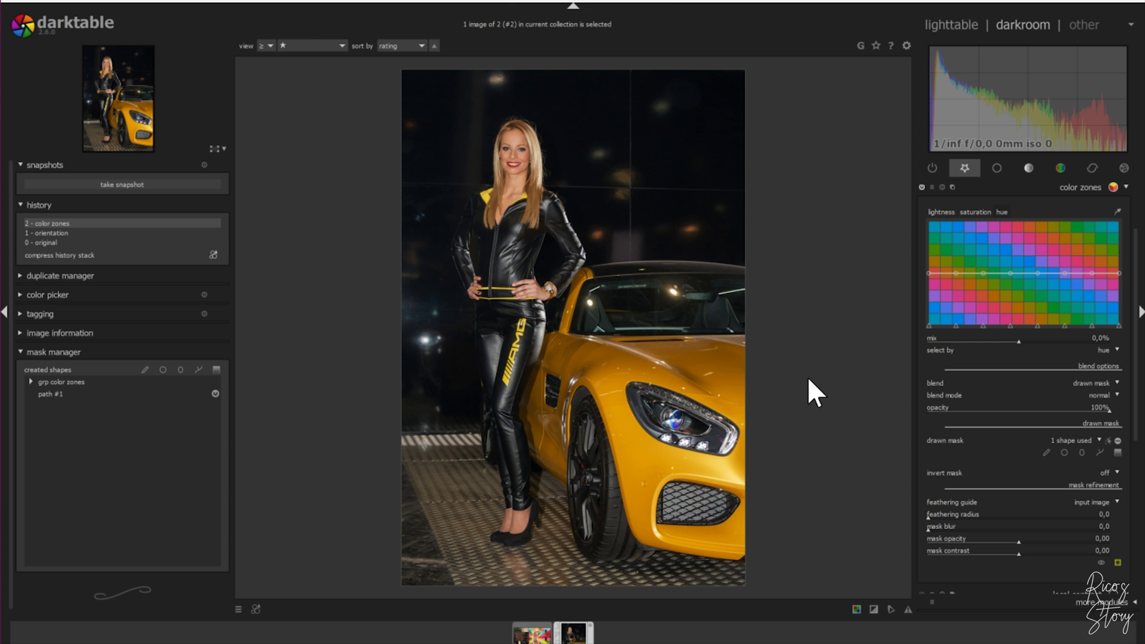
click(1108, 442)
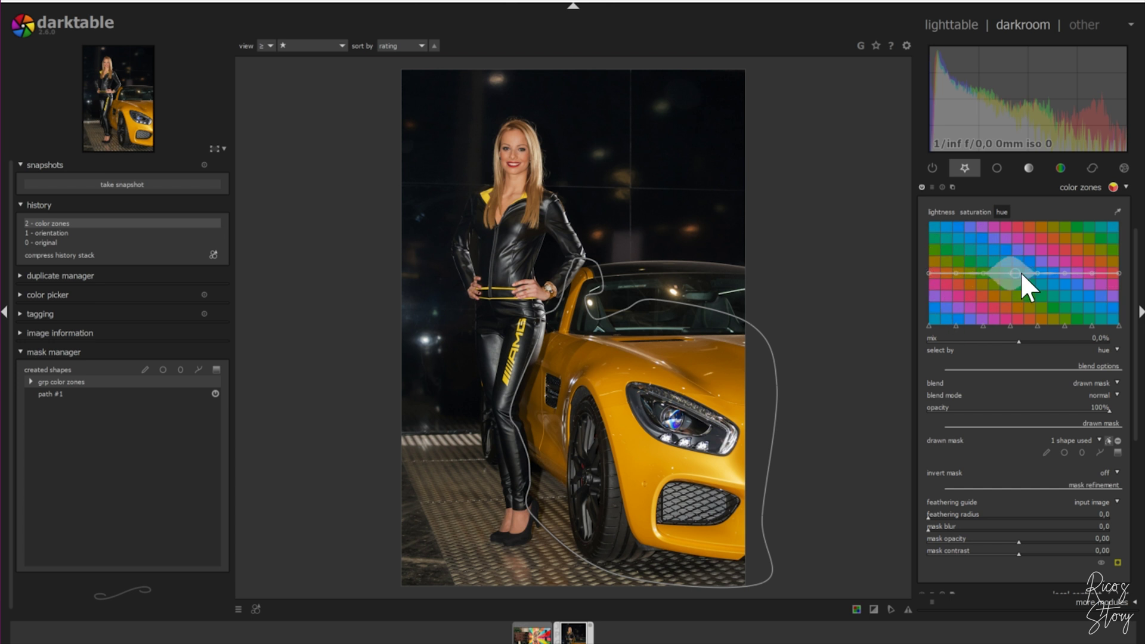
Try bending the colour zones hue curve at several points, then leave it flat.
drag(1090, 266, 1094, 309)
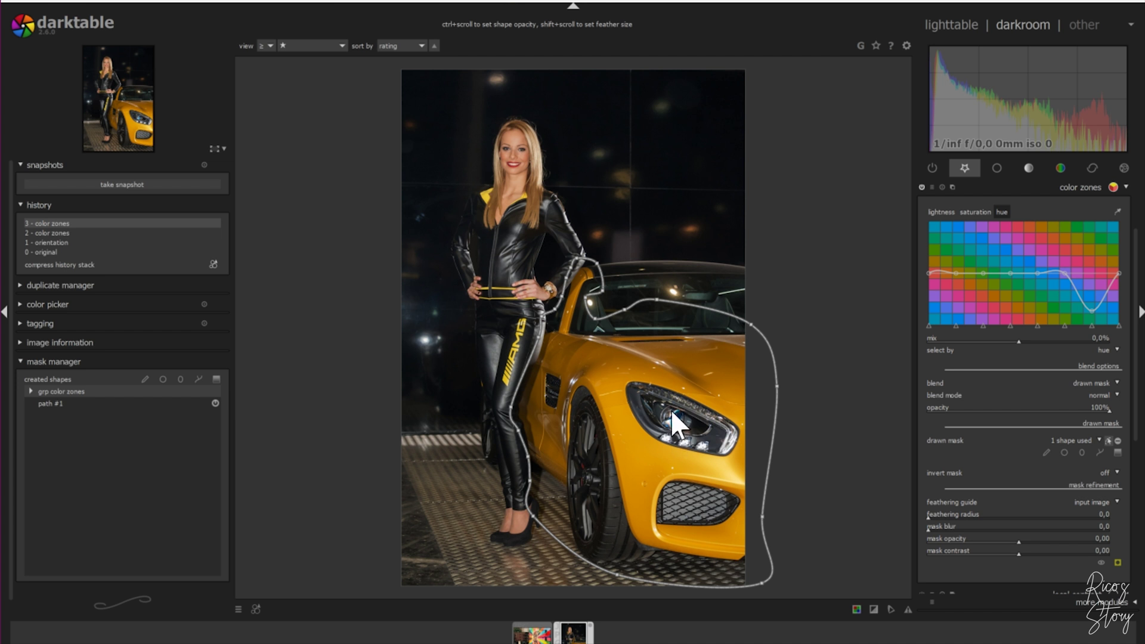
double_click(1093, 310)
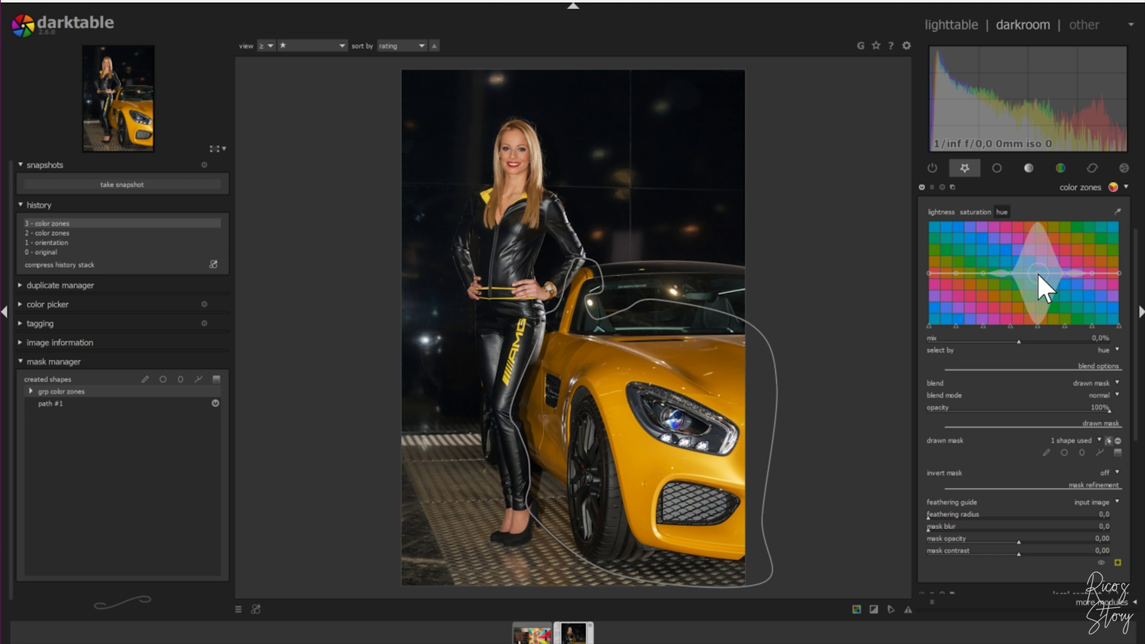
scroll(1037, 273, down, 10)
scroll(1037, 273, down, 2)
drag(1036, 273, 1032, 314)
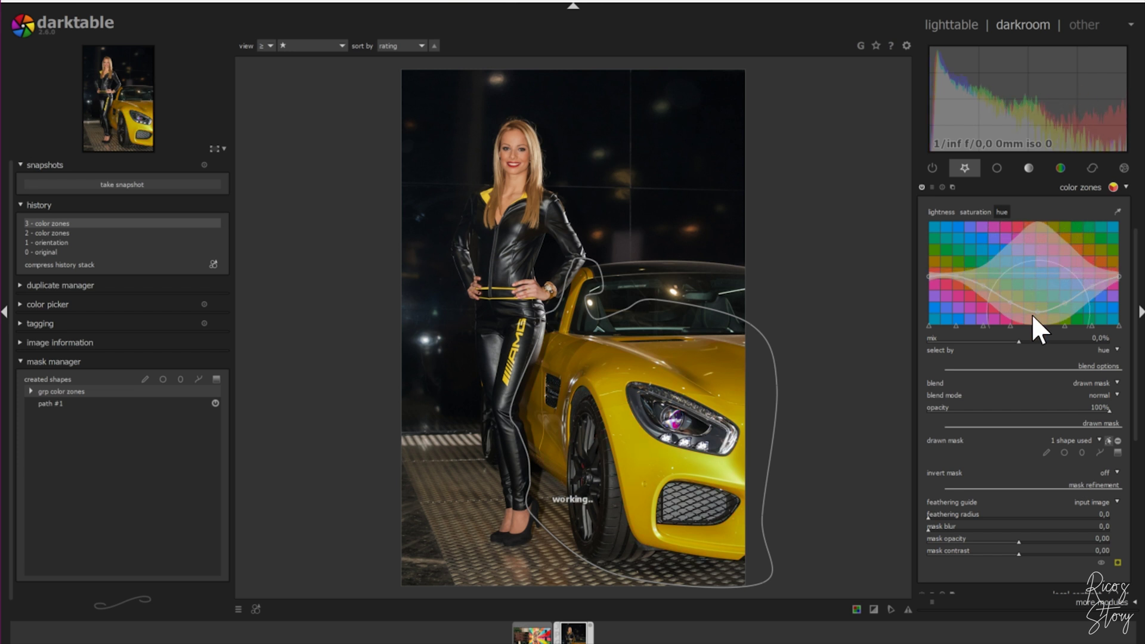
double_click(1034, 275)
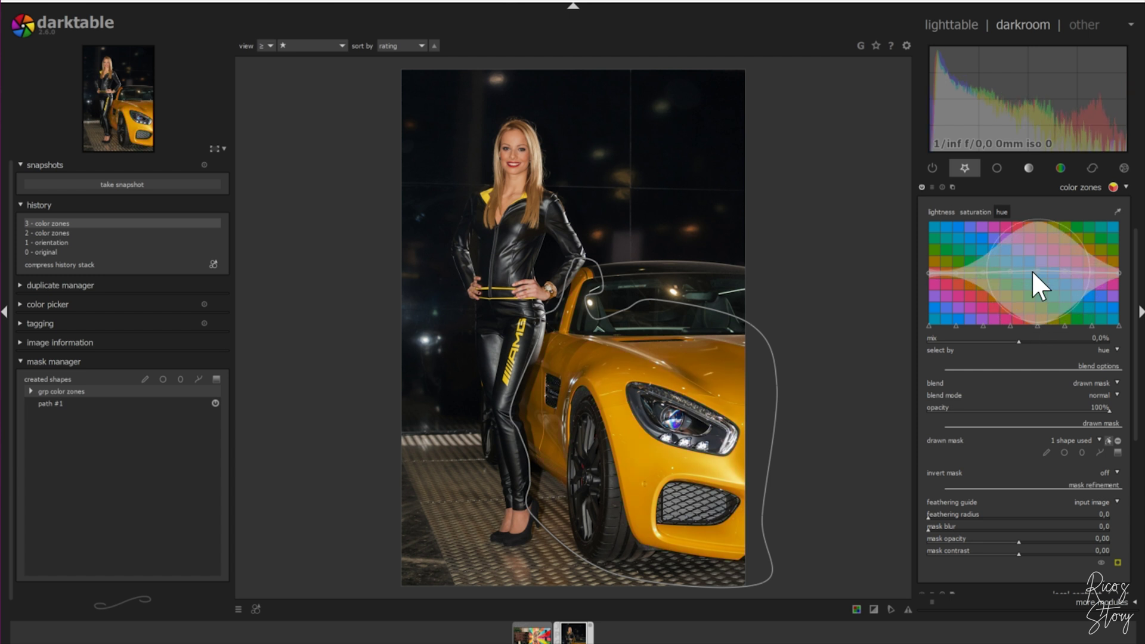
scroll(1034, 275, up, 2)
scroll(1032, 270, up, 3)
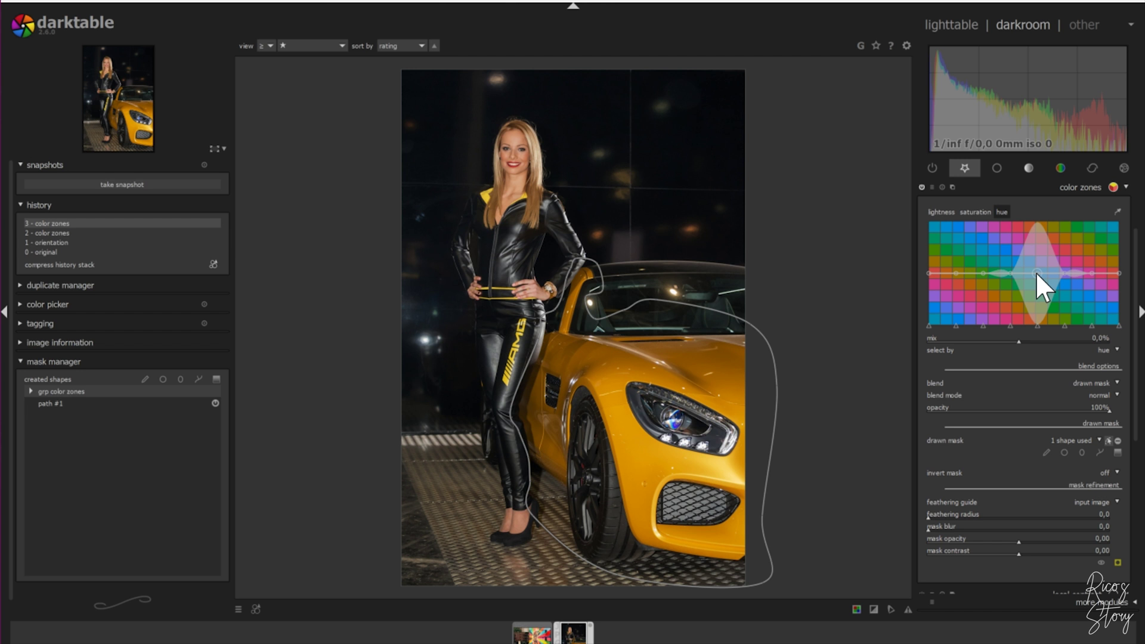
drag(1036, 273, 1037, 255)
drag(1036, 303, 1036, 271)
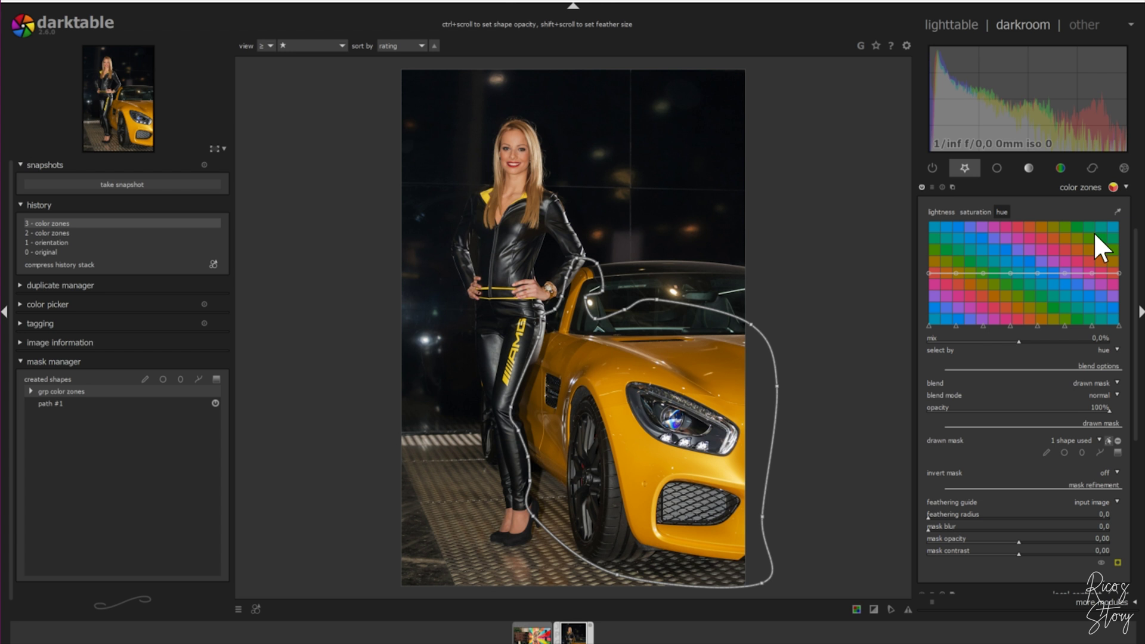
Sample the car's yellow paint, then move the yellow hue node through green until the car turns reddish orange.
click(1119, 212)
click(615, 373)
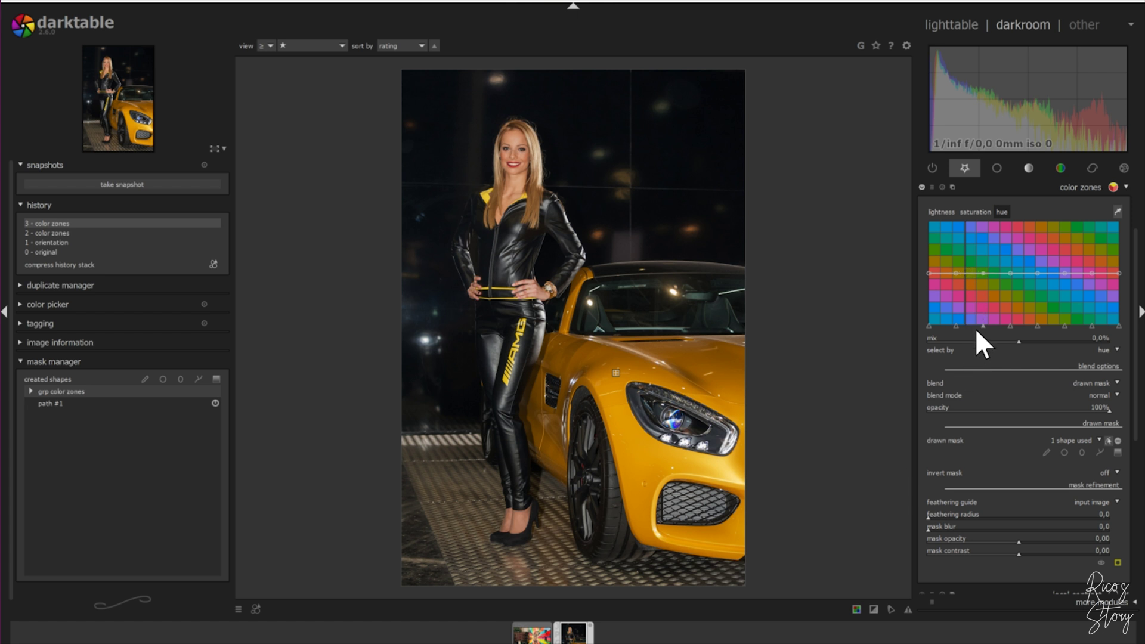
scroll(983, 324, down, 2)
drag(964, 321, 1002, 337)
scroll(1002, 331, down, 2)
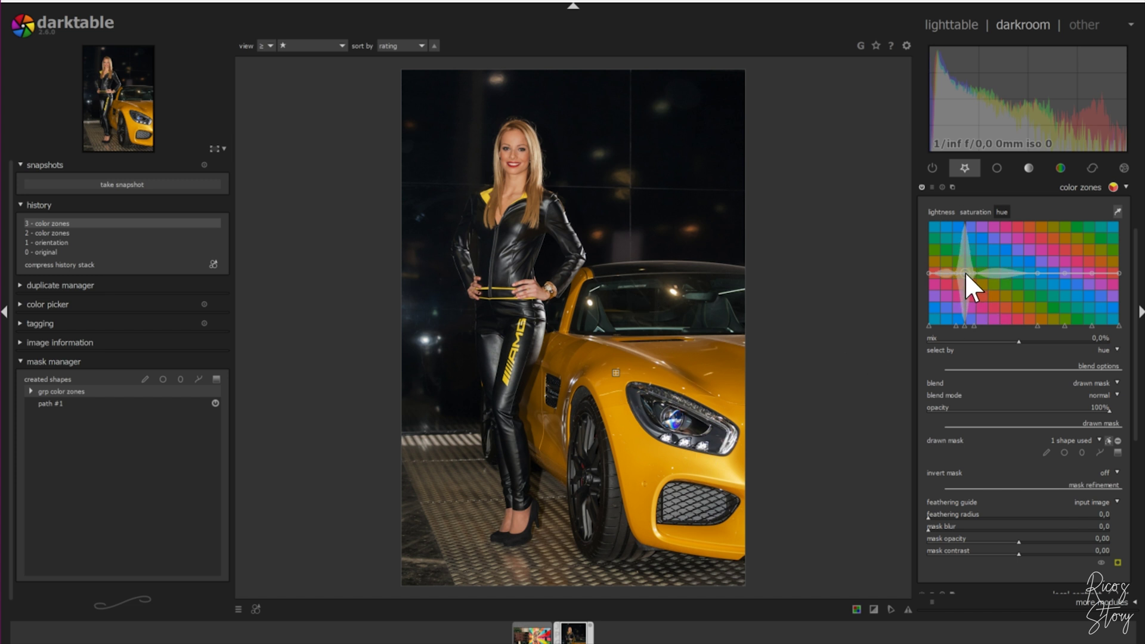
drag(964, 271, 964, 223)
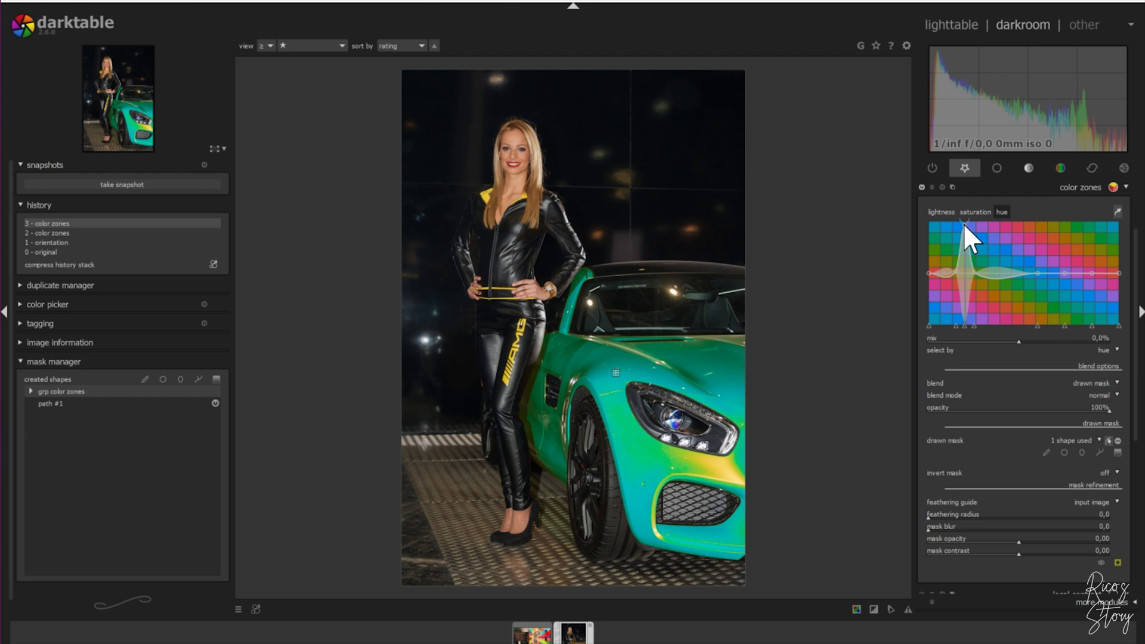
drag(964, 223, 964, 240)
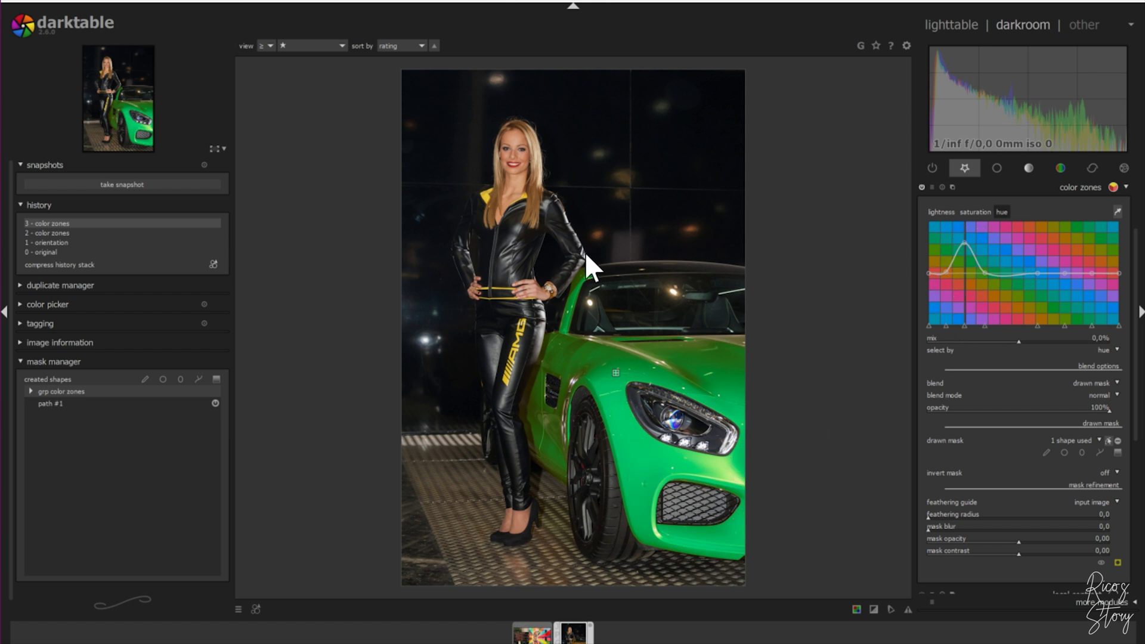
drag(963, 244, 968, 324)
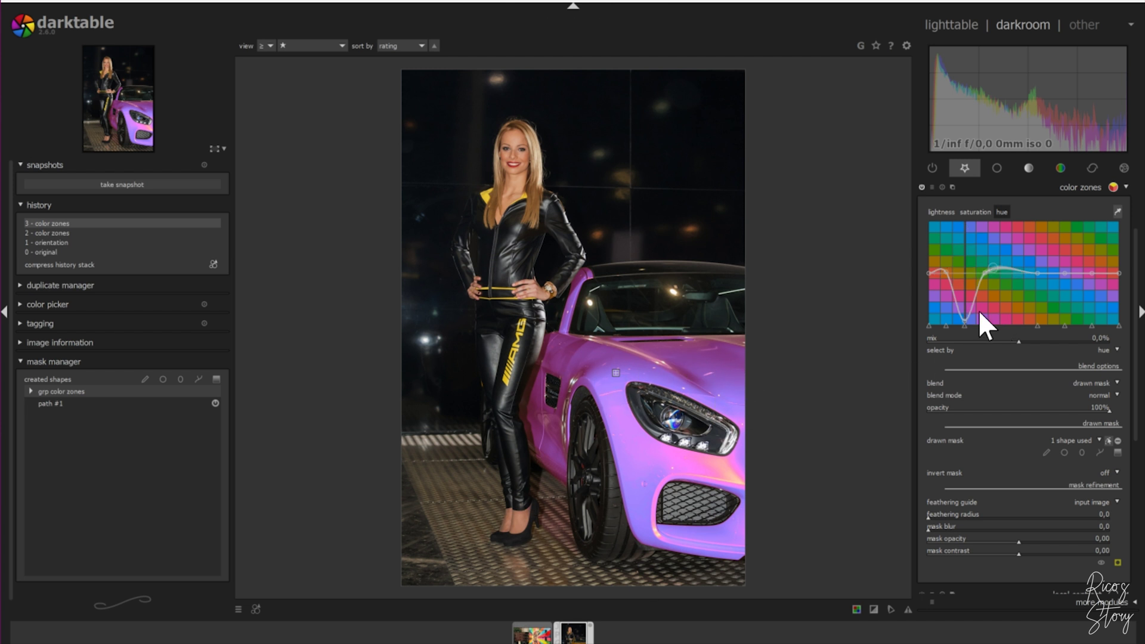
drag(963, 320, 965, 284)
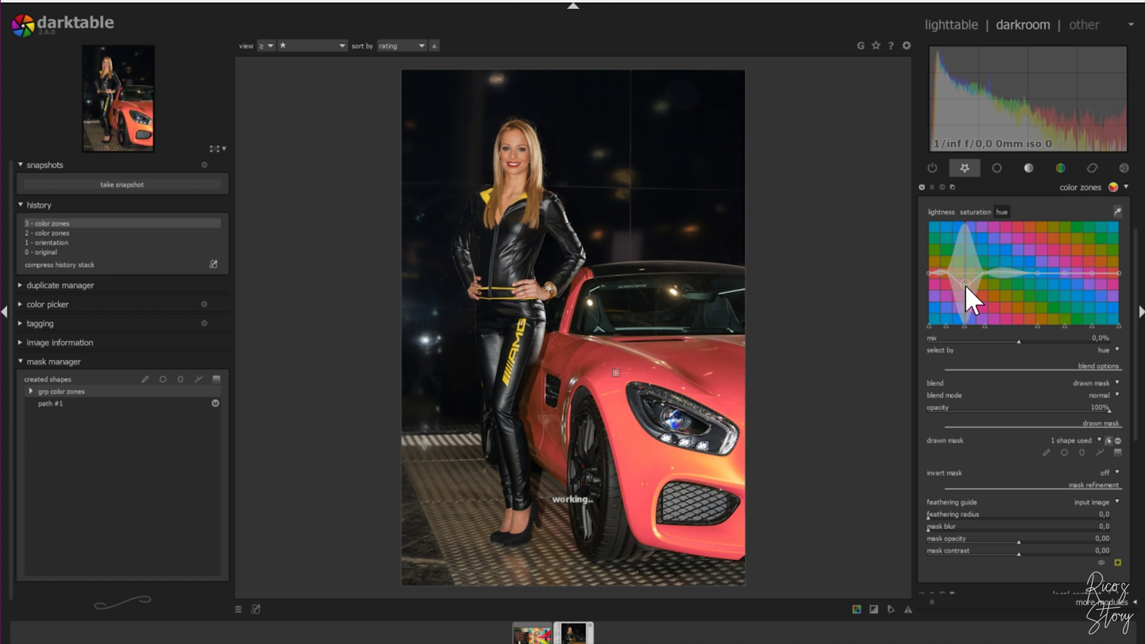
On the saturation curve, pull the car's orange node near the bottom, draining the paint to pale beige.
click(978, 210)
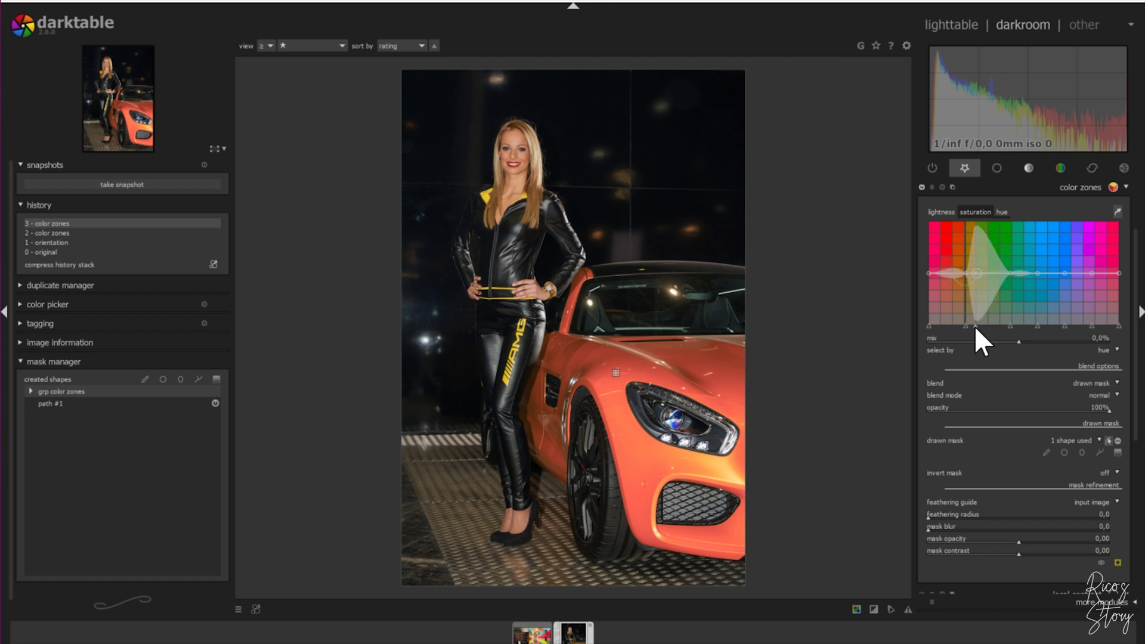
drag(968, 269, 967, 244)
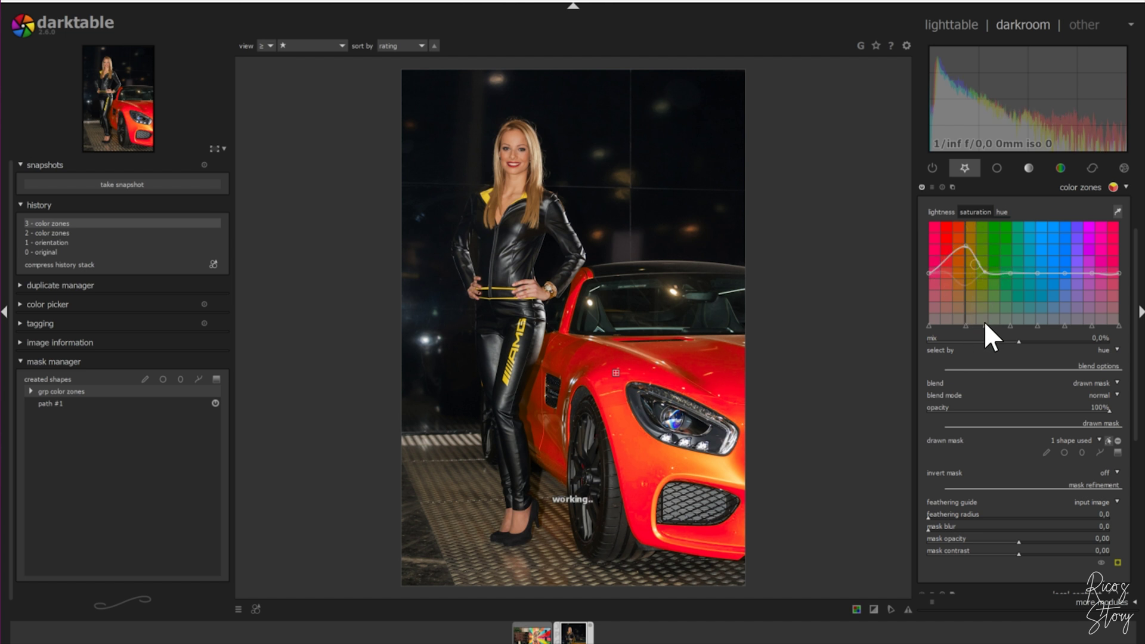
drag(965, 246, 964, 318)
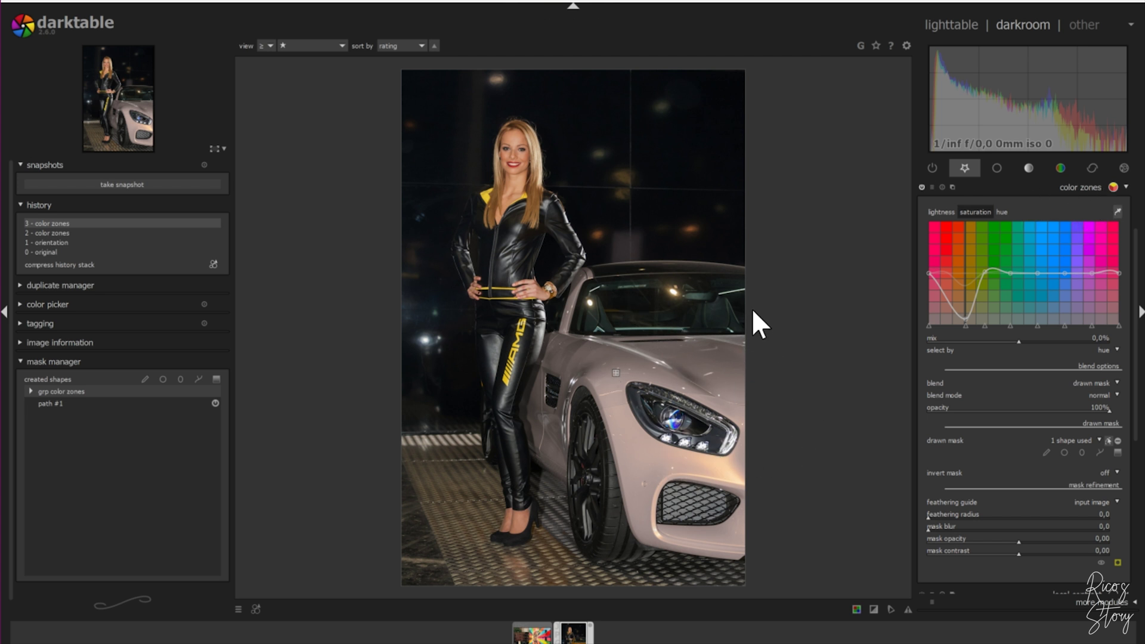
Set 'select by' to lightness and then back to hue, flattening the curves so the car is yellow again.
click(943, 213)
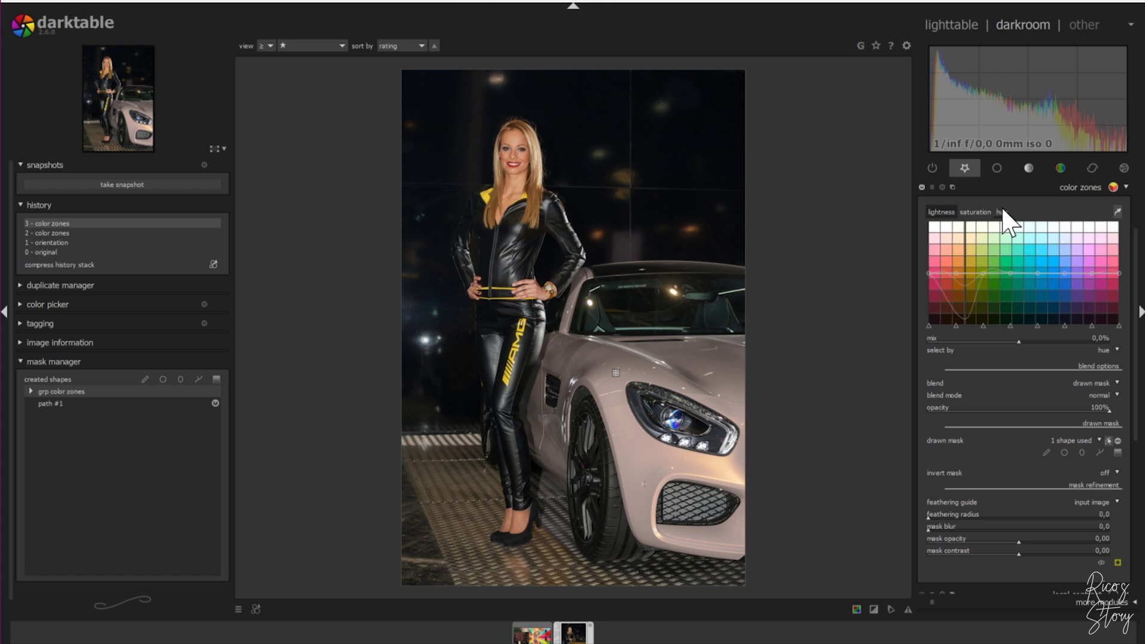
click(974, 212)
click(1111, 350)
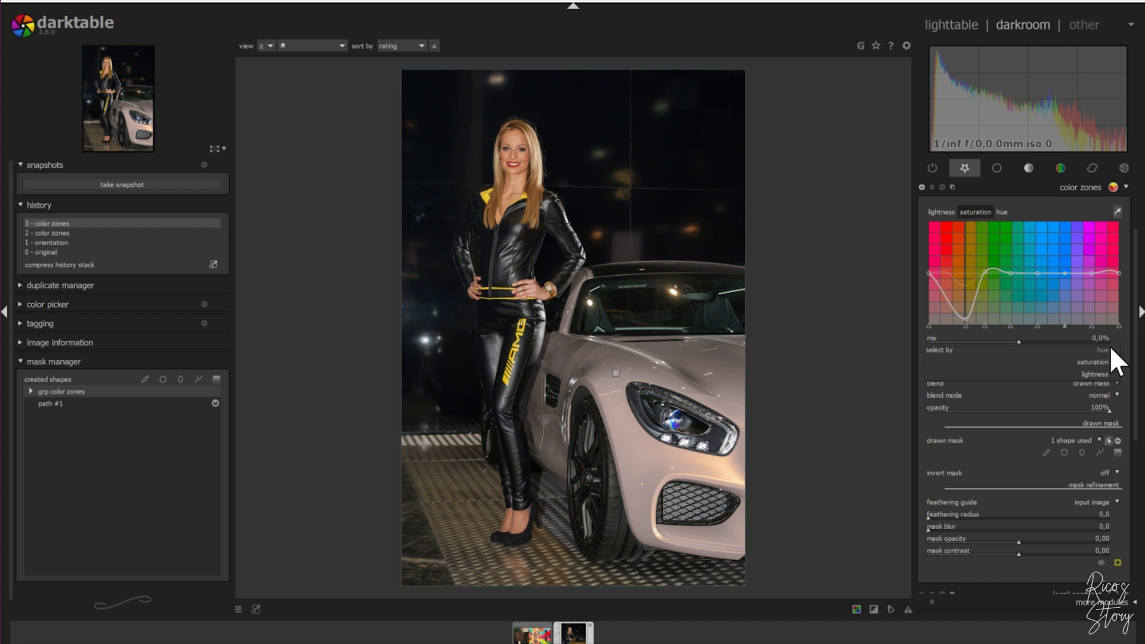
click(1098, 373)
click(1097, 328)
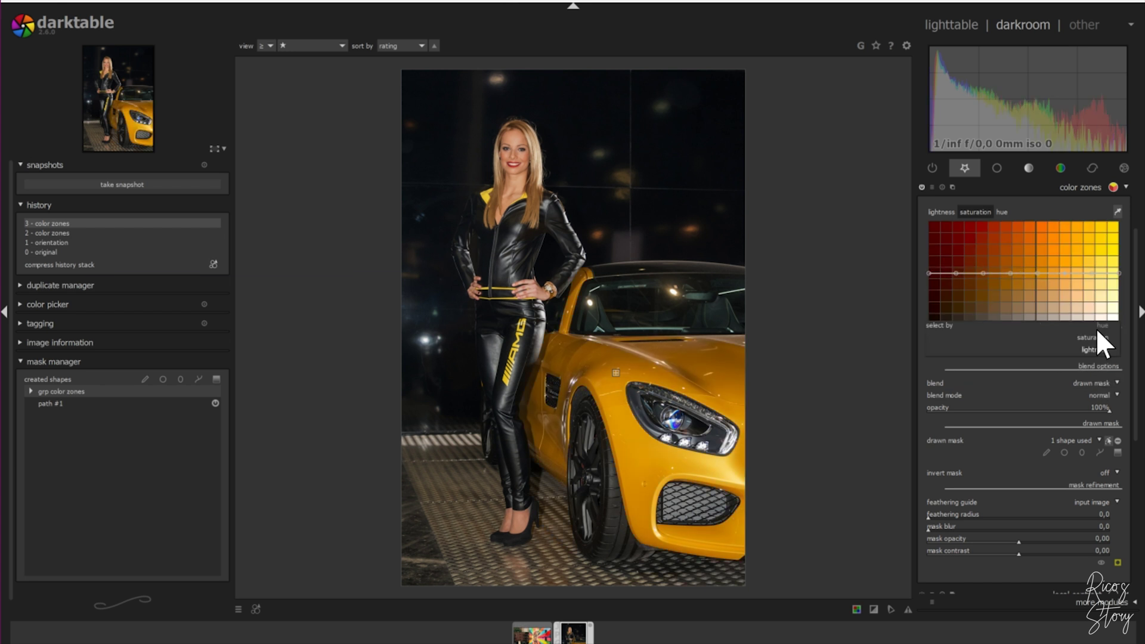
click(1101, 325)
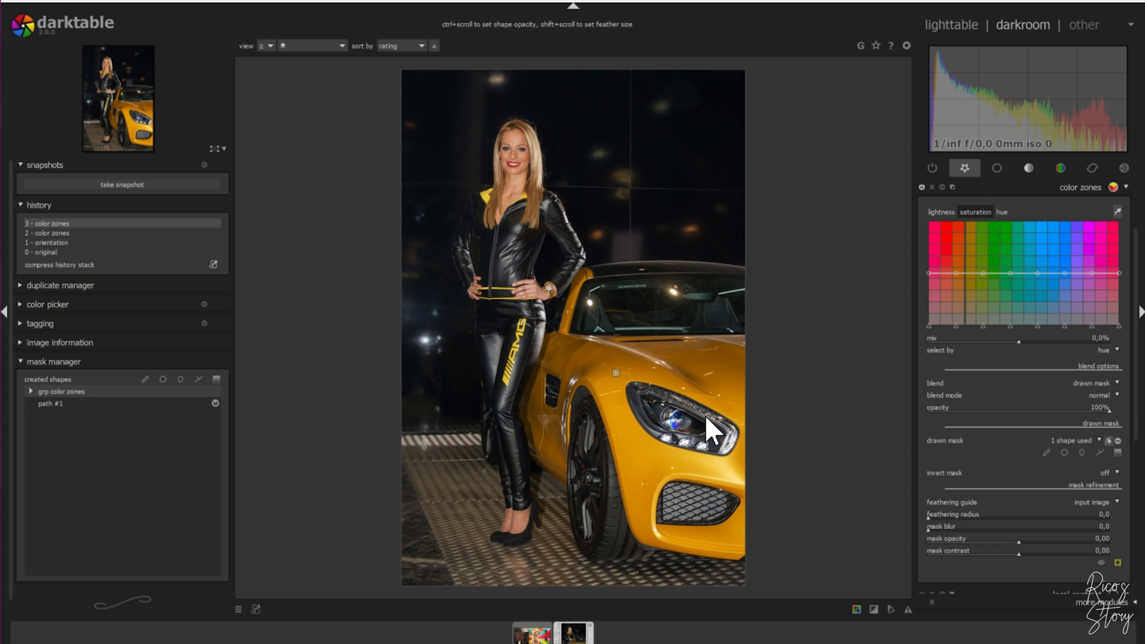
Undo the car's colour zones edits, move to the mural, and sample its KOBRA lettering.
key(ctrl+z)
key(ctrl+z)
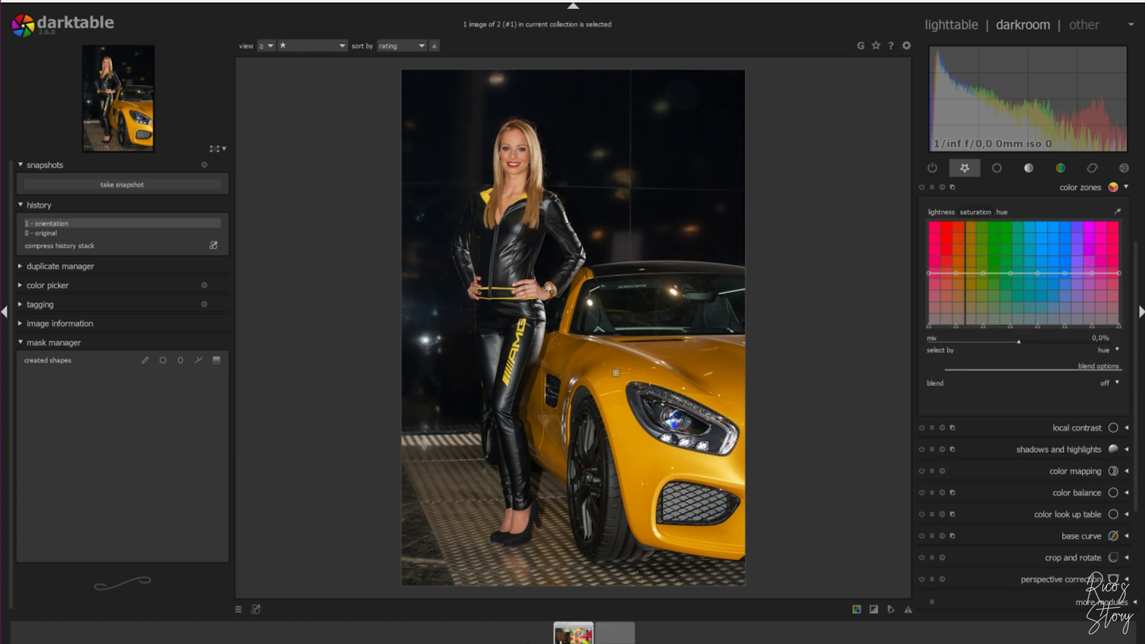
key(BackSpace)
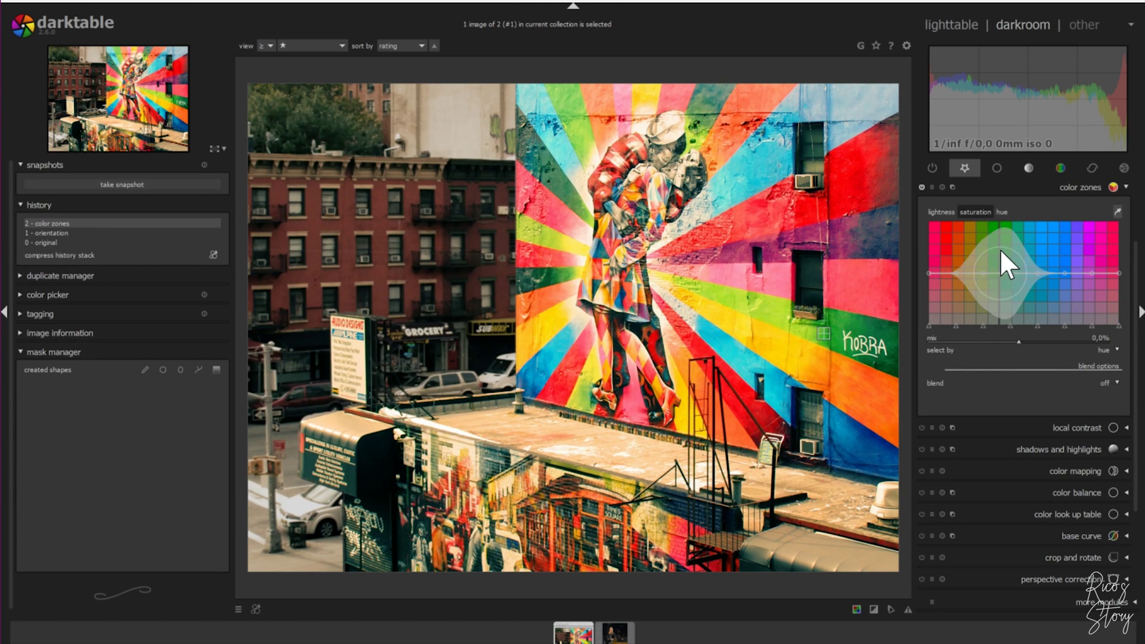
mouse_move(827, 332)
mouse_down()
mouse_move(881, 330)
mouse_move(755, 304)
mouse_move(774, 313)
mouse_up()
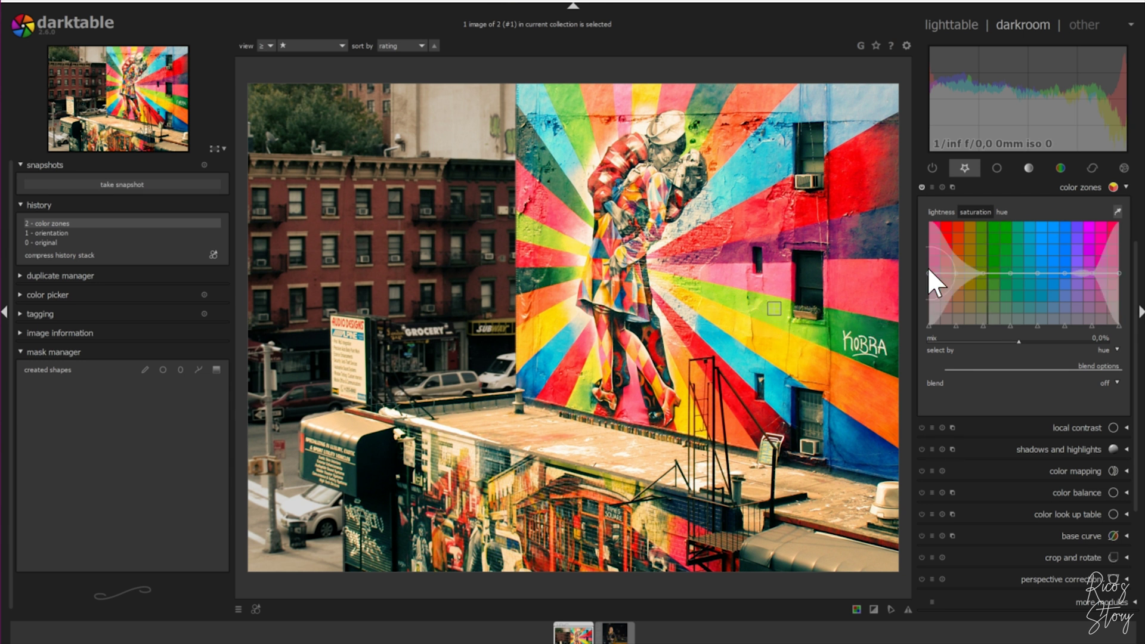
Lower the mural's green saturation, sample the stripes, and shift the saturation dip toward the reds.
drag(984, 273, 985, 304)
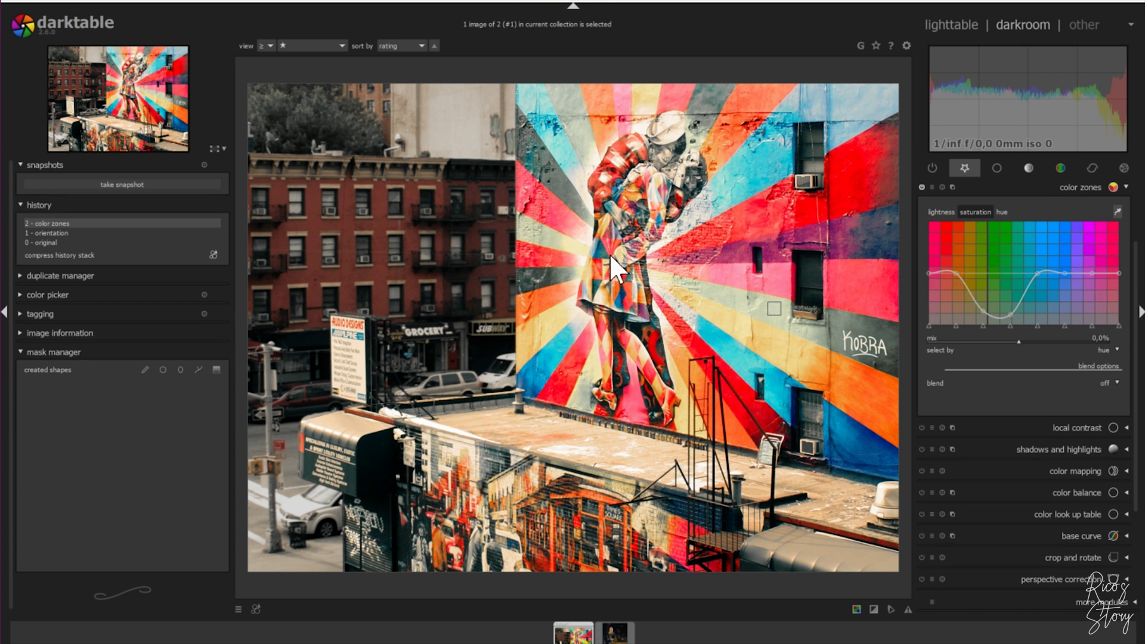
click(753, 213)
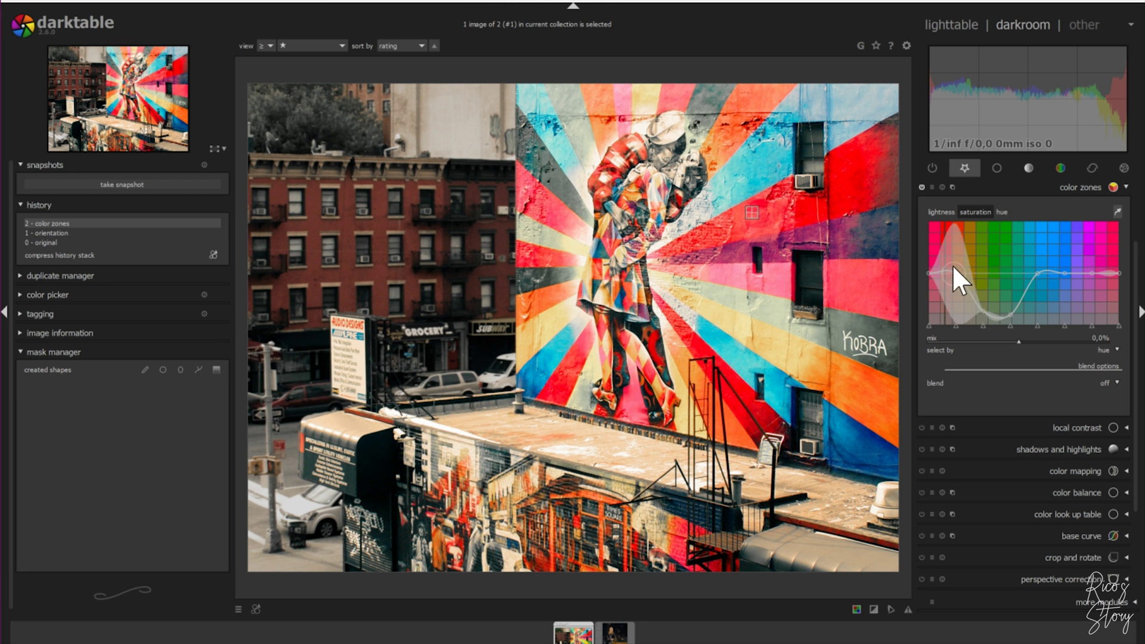
drag(954, 324, 946, 292)
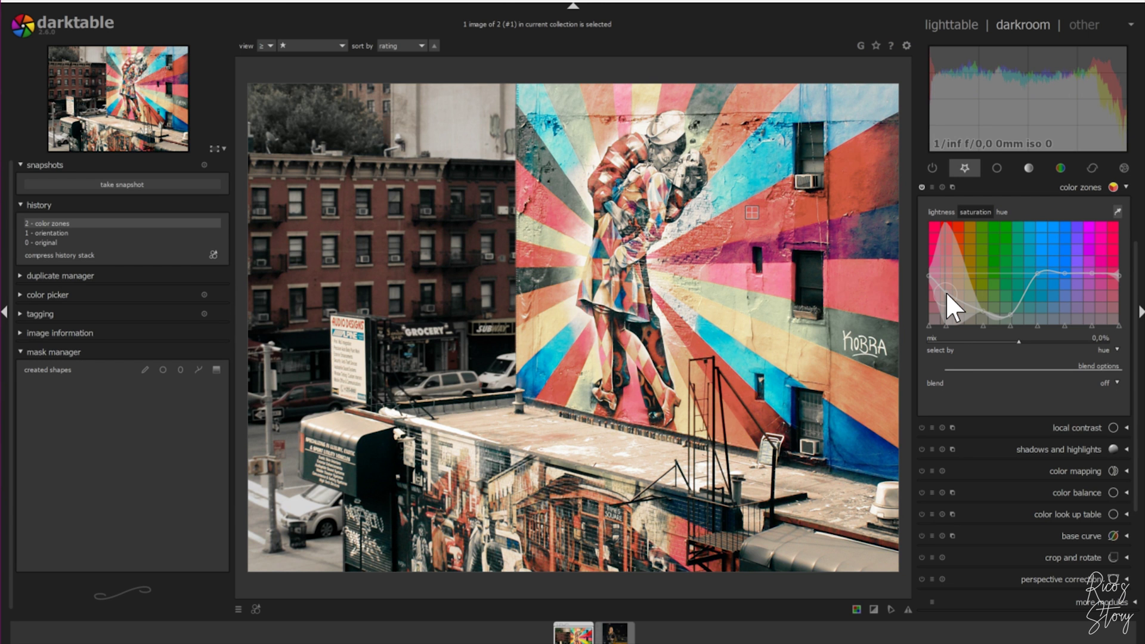